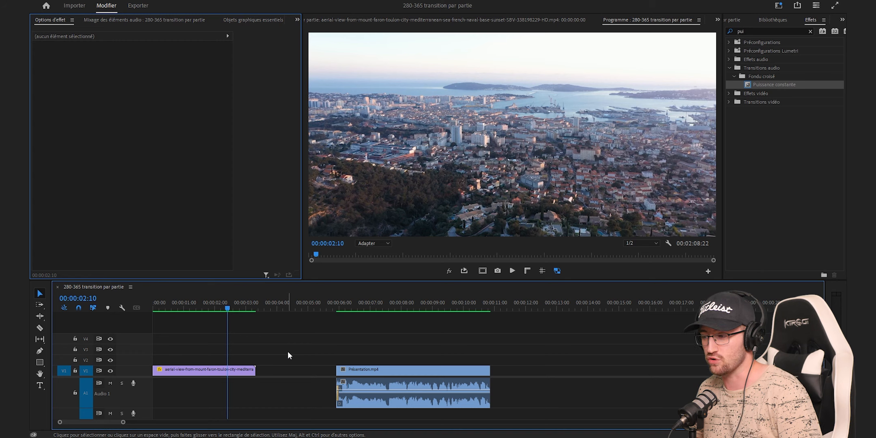
- Scrub through the aerial city clip and the presentation clip to review both shots
drag(197, 302, 244, 312)
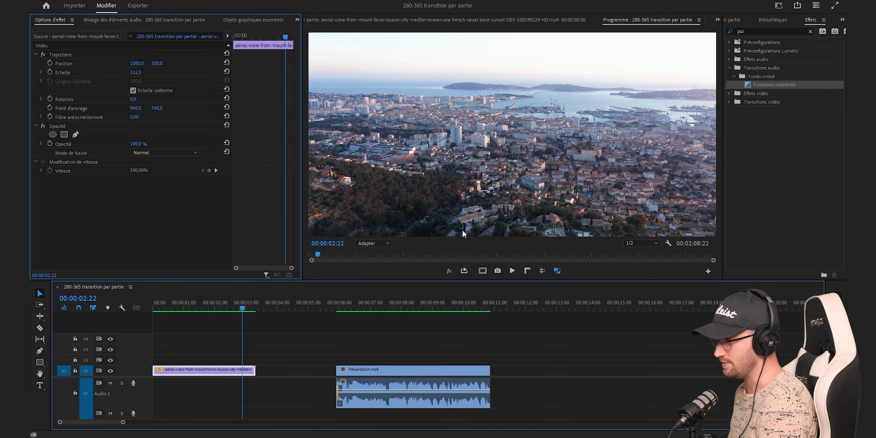
drag(349, 297, 405, 324)
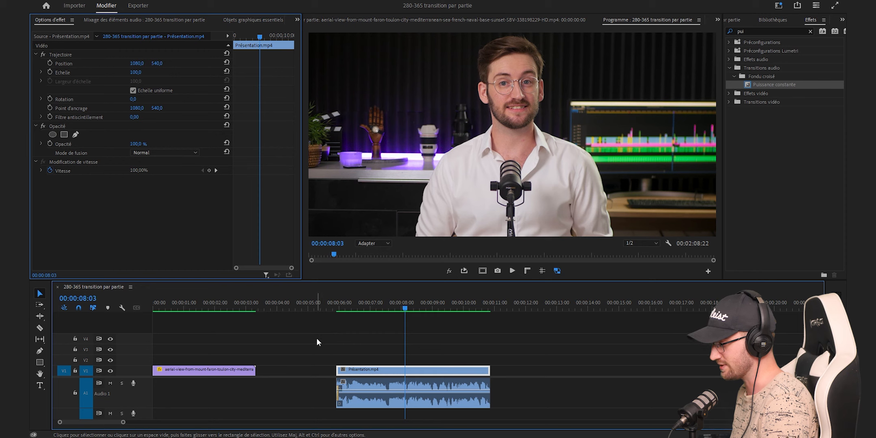
- Split the presentation video clip on V1 at 00:00:05:20 and save the project
click(293, 305)
key(=)
key(=)
scroll(449, 360, down, 2)
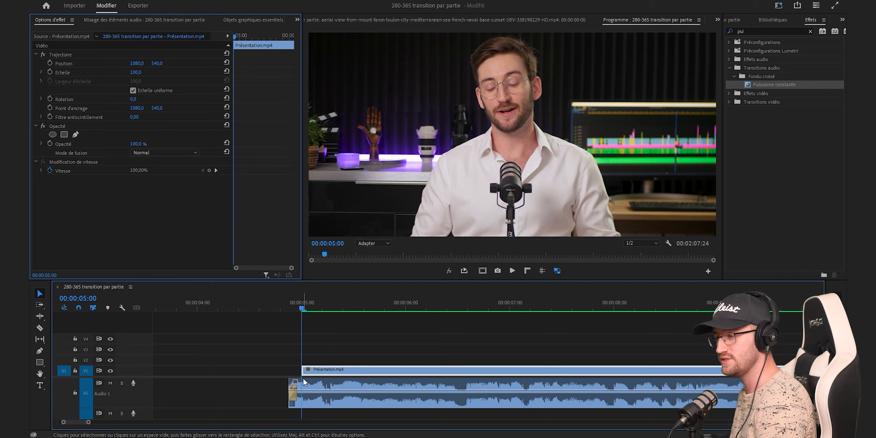
click(385, 309)
key(c)
click(388, 372)
key(v)
key(=)
key(ctrl+s)
- At 00:00:05:00, trace a closed free-form opacity mask around the presenter's body and head on the short presentation segment
mouse_move(325, 309)
mouse_down()
mouse_move(268, 306)
mouse_move(400, 310)
mouse_up()
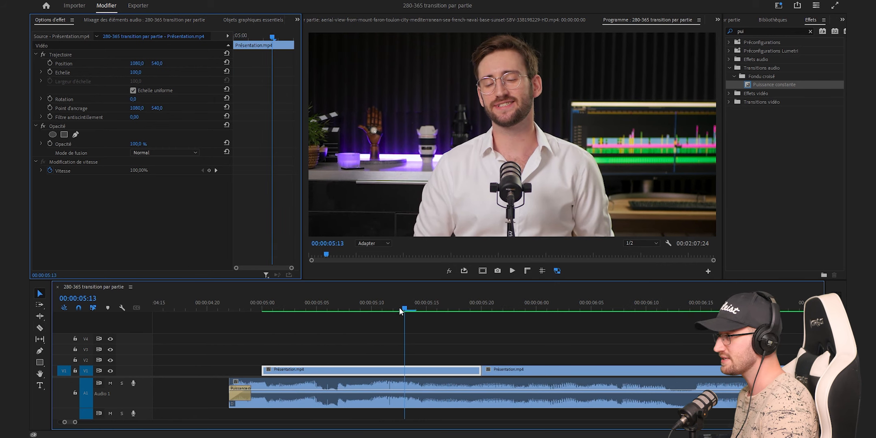
key(Up)
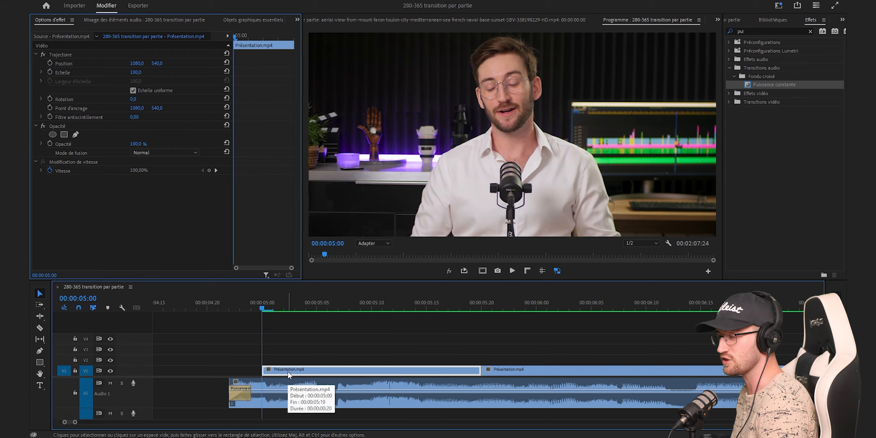
click(75, 136)
click(411, 235)
click(416, 223)
click(420, 205)
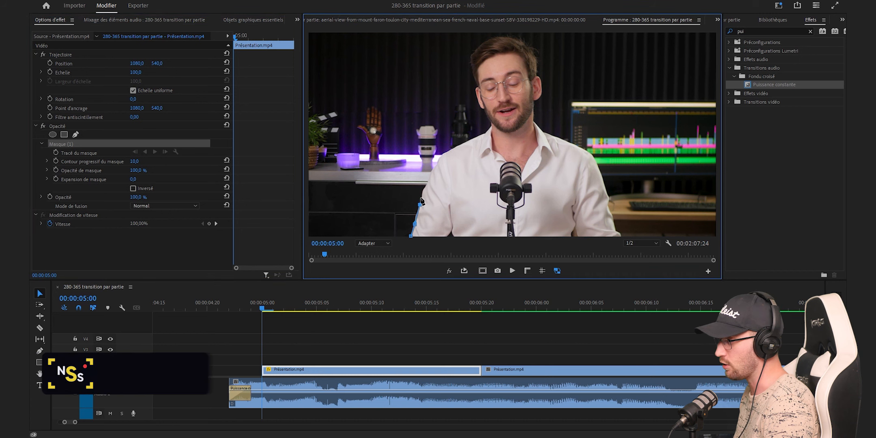
click(424, 189)
click(431, 171)
click(441, 156)
click(459, 146)
click(477, 135)
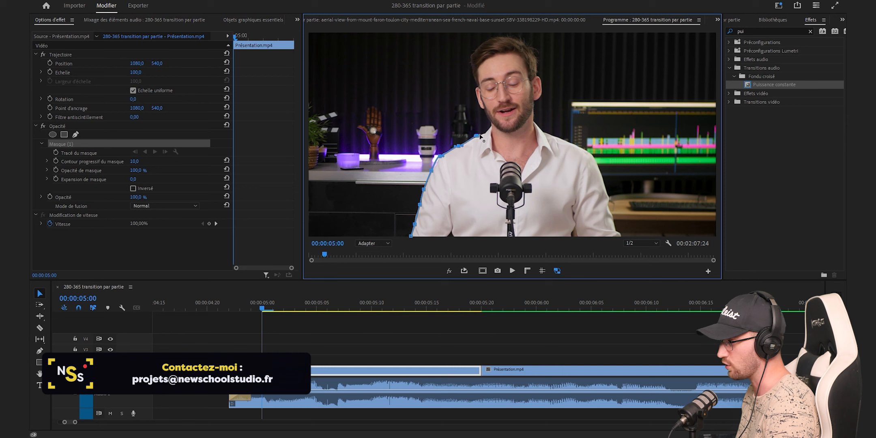
click(491, 127)
click(489, 120)
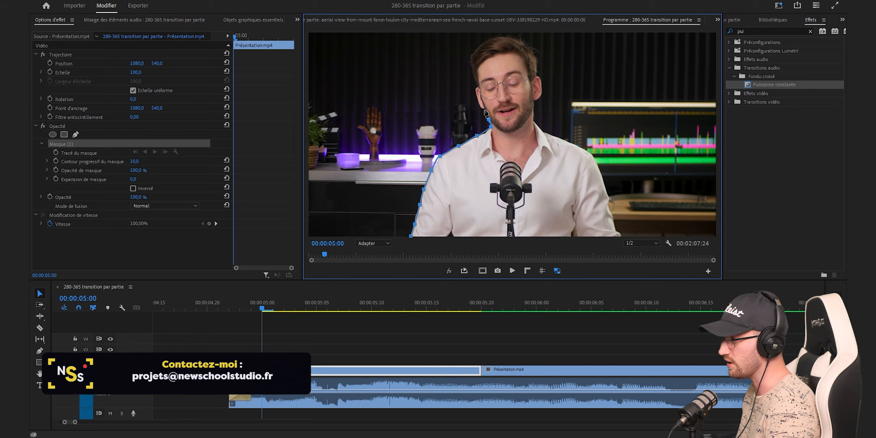
click(479, 101)
click(478, 87)
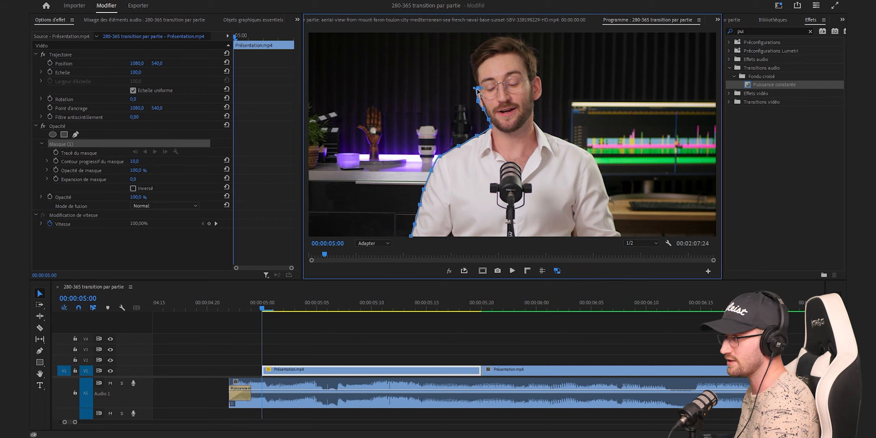
click(473, 64)
click(479, 48)
click(487, 40)
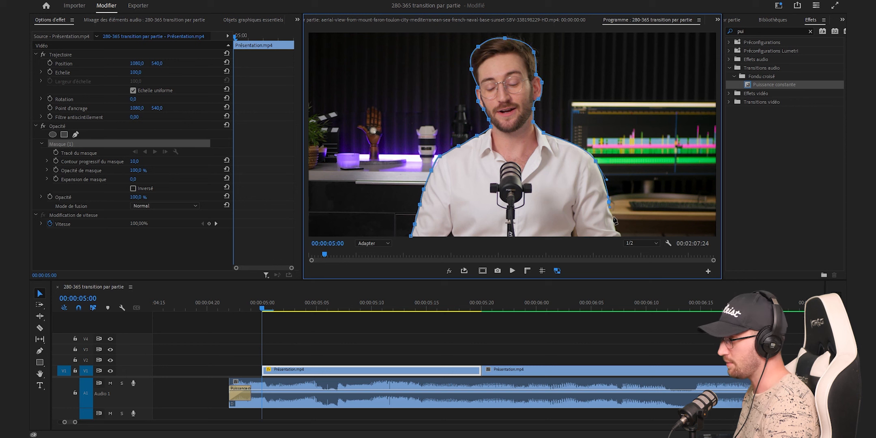
click(615, 225)
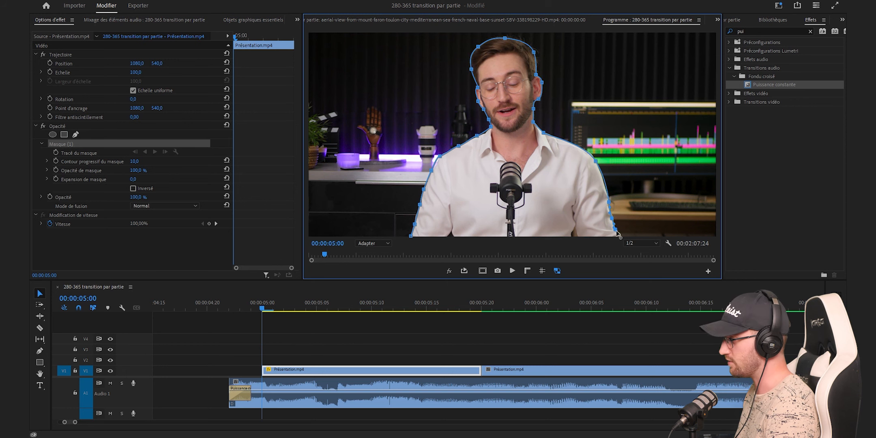
click(411, 239)
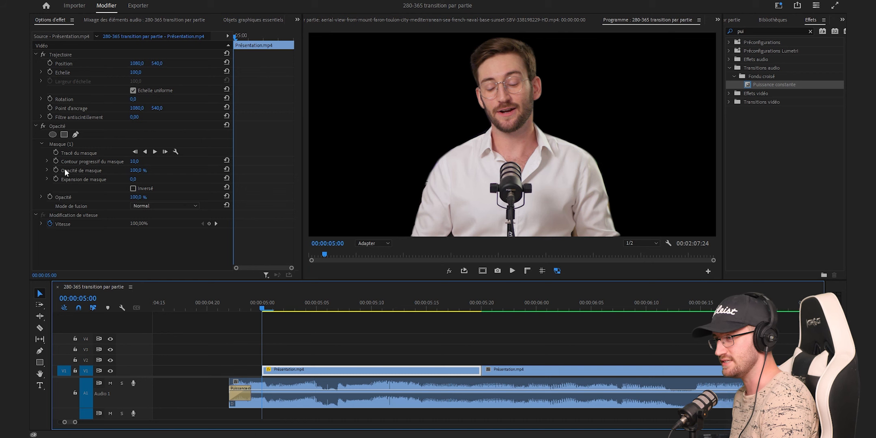
- Track the presenter mask through the short segment and duplicate the masked segment onto track V2
click(62, 144)
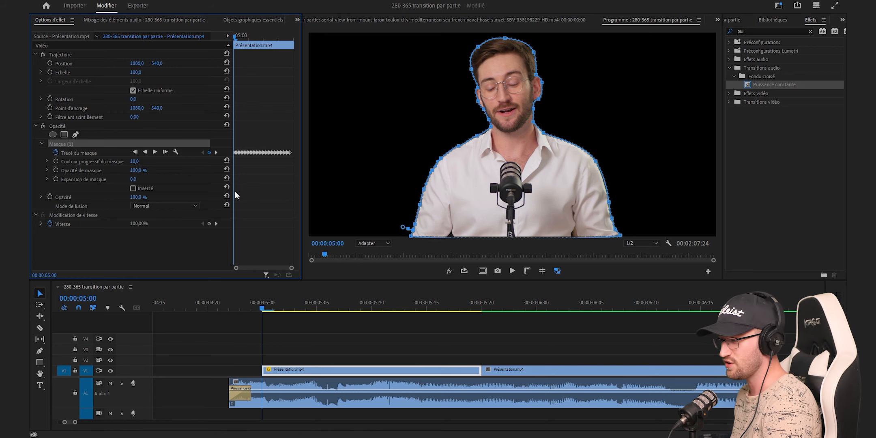
click(296, 367)
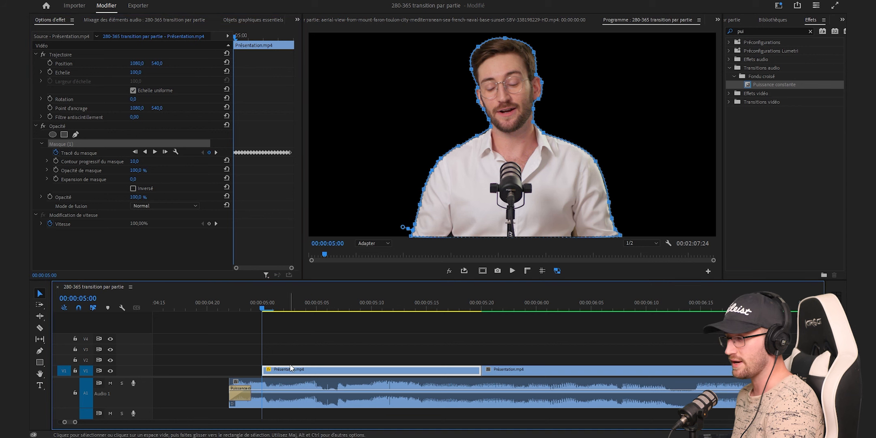
drag(284, 368, 286, 358)
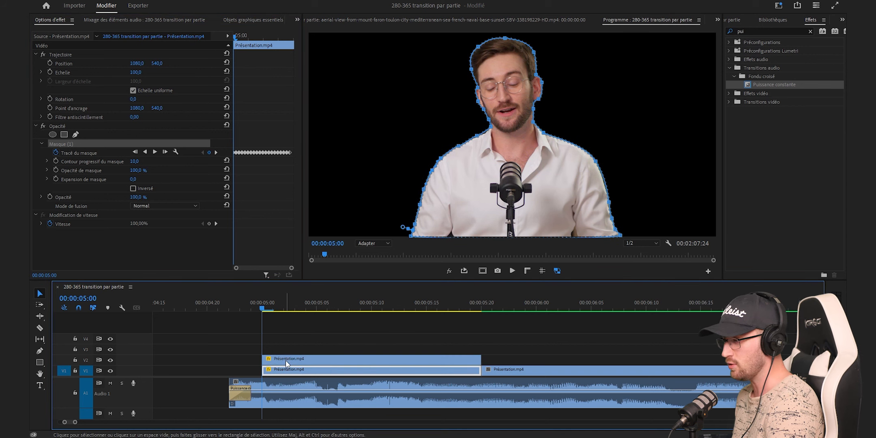
- Invert the mask on the V2 copy and reduce its mask expansion
click(133, 188)
click(132, 188)
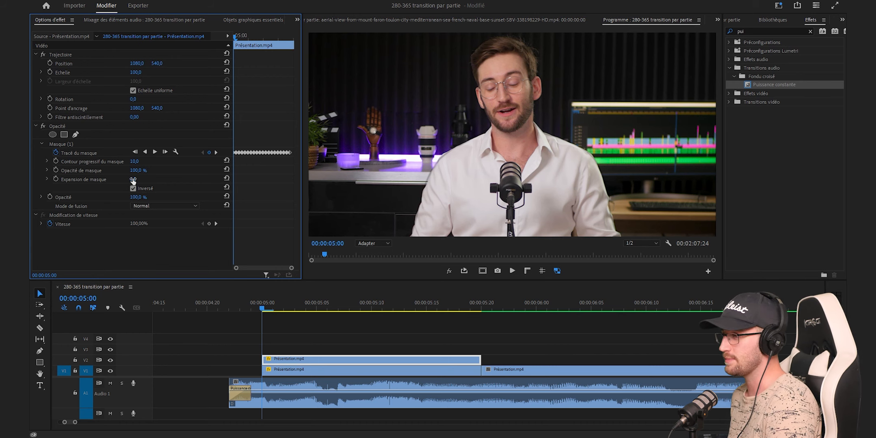
drag(133, 179, 125, 179)
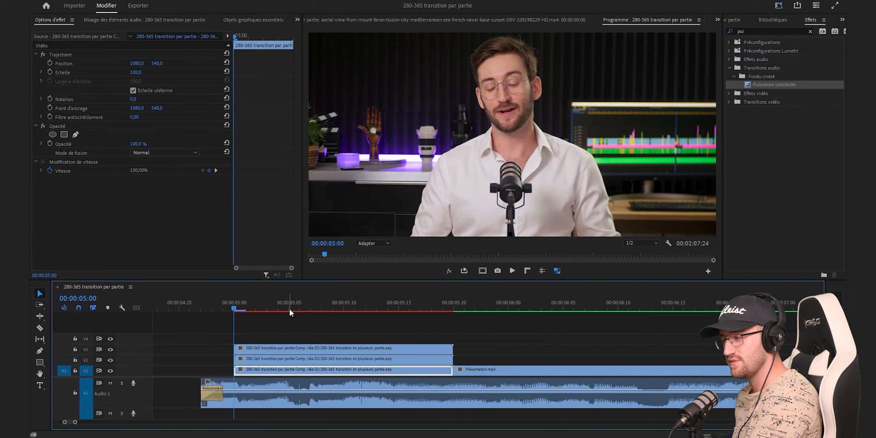
- Trim the start of the V2 background clip to 00:00:05:05 and the start of the V3 clip to 00:00:05:10
click(290, 307)
drag(245, 360, 289, 360)
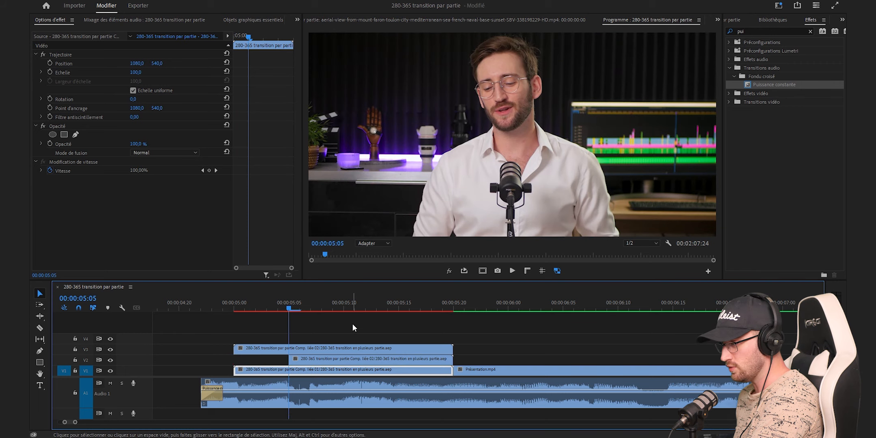
click(346, 305)
drag(237, 348, 344, 348)
click(384, 336)
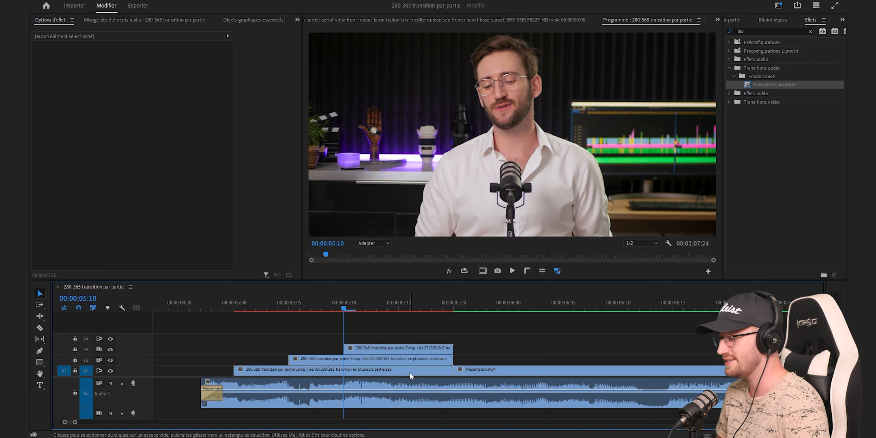
- Apply the Recadrage effect to the V2 clip and crop its right side by about 51.3%
key(space)
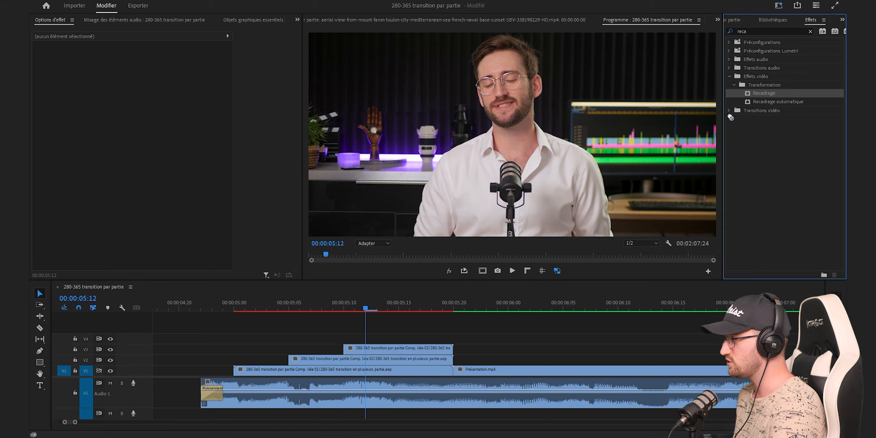
drag(730, 118, 393, 360)
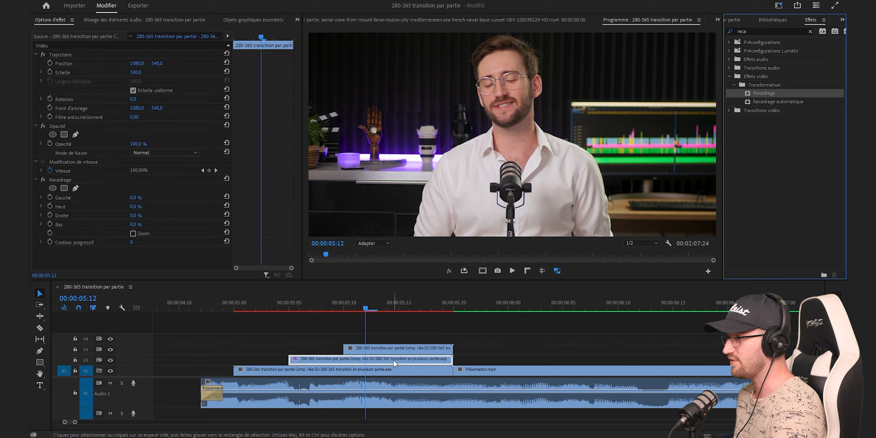
click(64, 181)
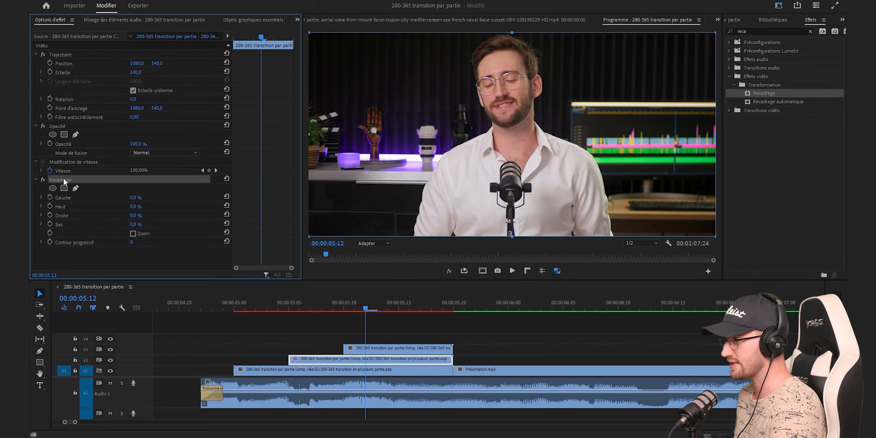
drag(718, 141, 507, 137)
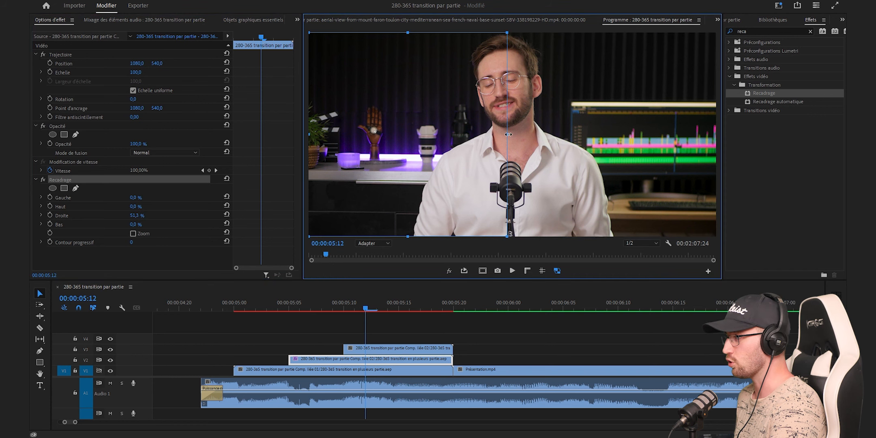
- Apply the Recadrage effect to the V3 clip and crop its left side to near the middle of the frame
click(393, 351)
drag(764, 93, 380, 349)
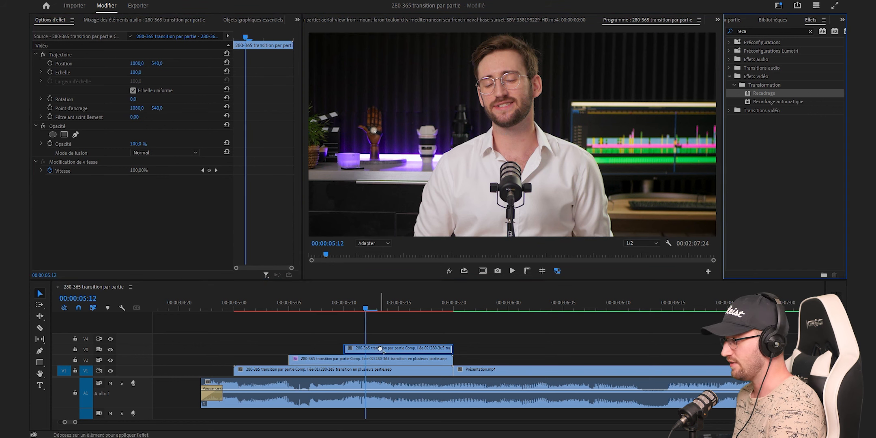
click(65, 181)
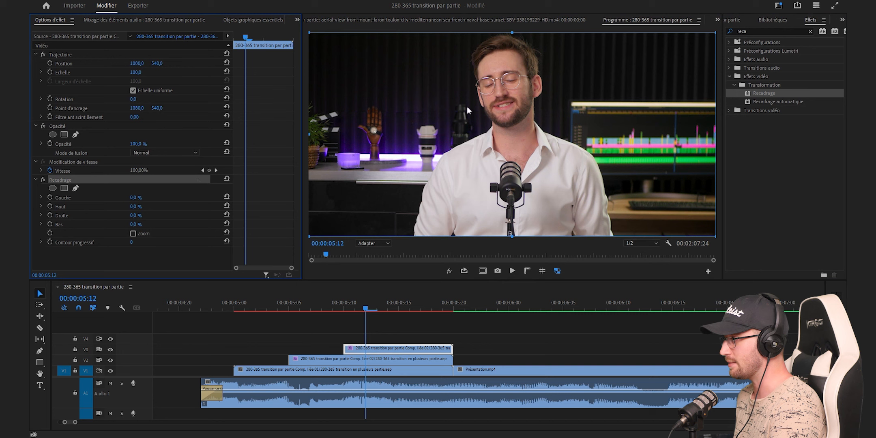
drag(311, 135, 498, 135)
click(544, 331)
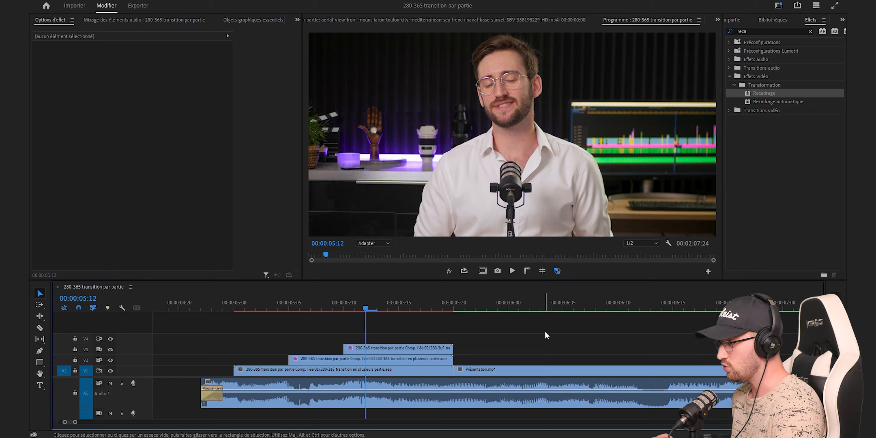
- Find the Transformation distortion effect and apply it to the cut-out presenter clip on V1
click(268, 370)
key(Up)
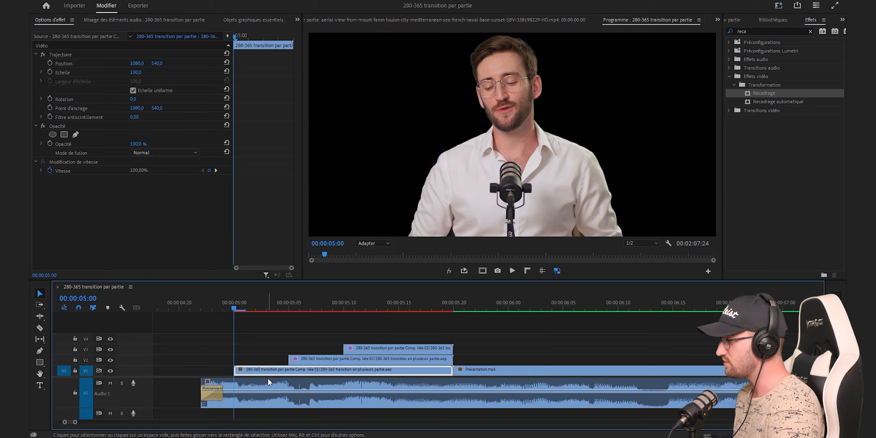
click(257, 346)
key(shift+7)
text(trans)
drag(769, 144, 281, 370)
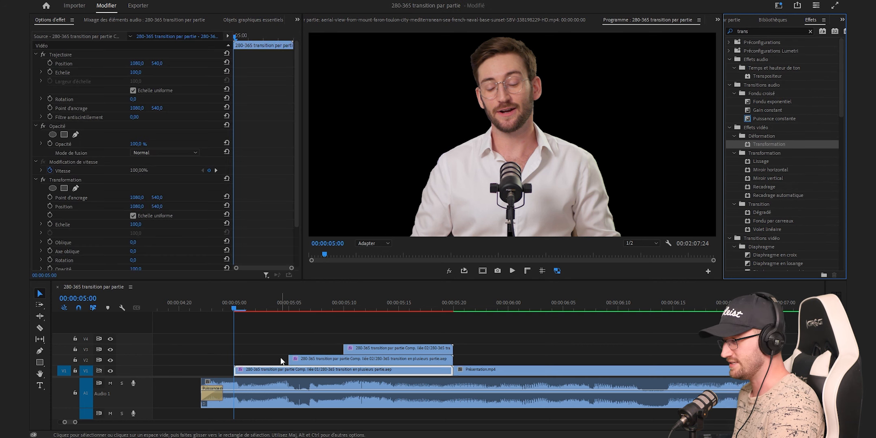
- Keyframe the Transformation position at 00:00:05:00 and 00:00:05:10, setting the first keyframe's vertical value to 1635 so the presenter starts below the frame
scroll(57, 172, down, 3)
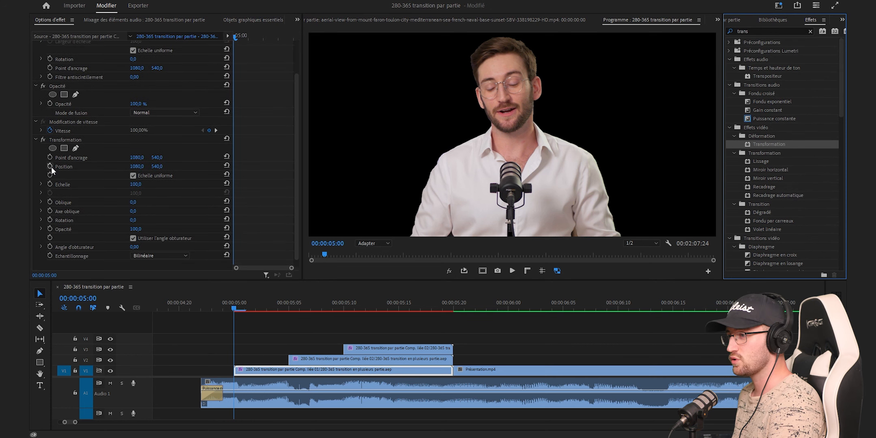
click(51, 166)
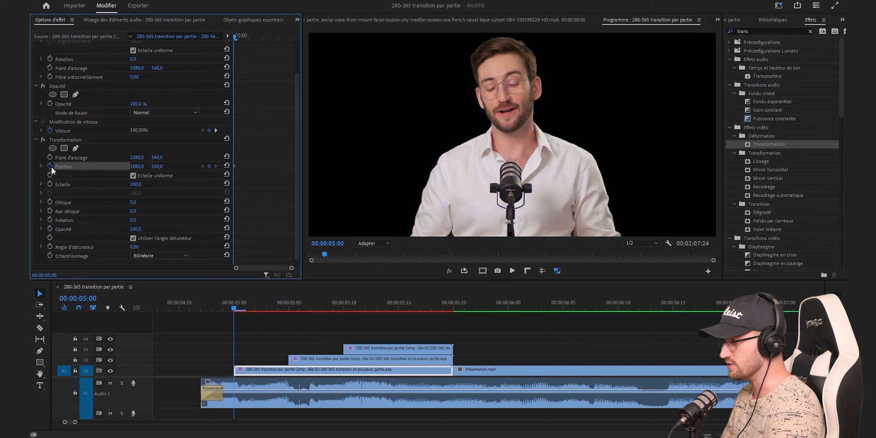
key(space)
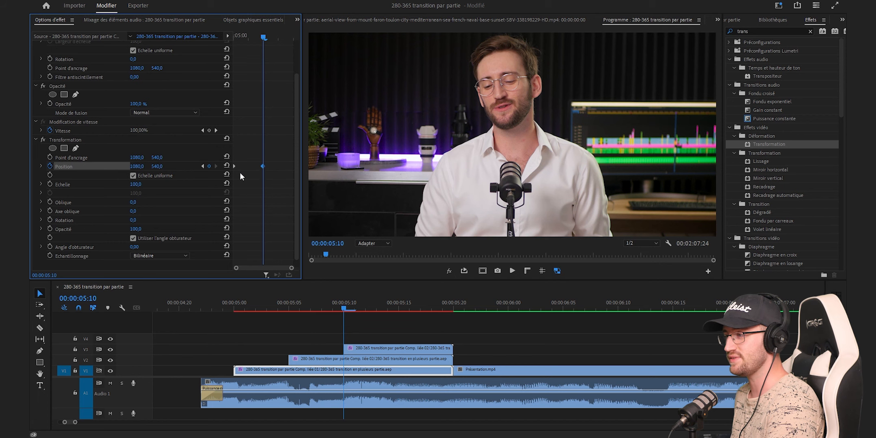
click(202, 166)
drag(157, 166, 370, 166)
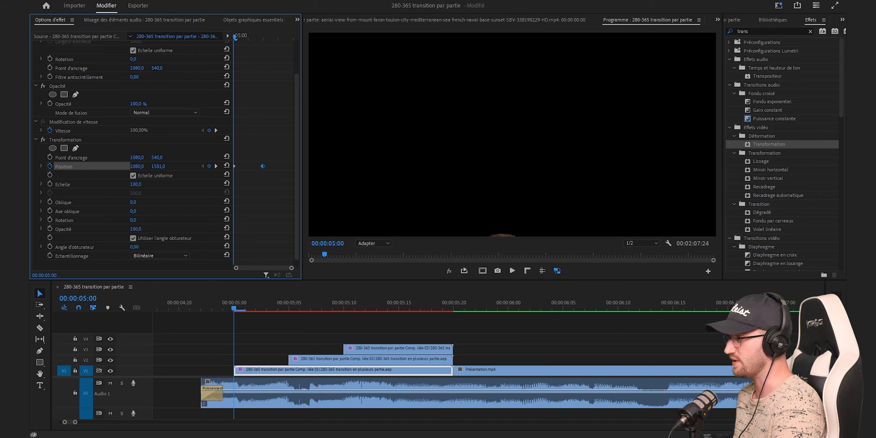
- Reshape the position velocity curve to ease strongly into the second keyframe, and check the entrance at 00:00:05:02
click(41, 166)
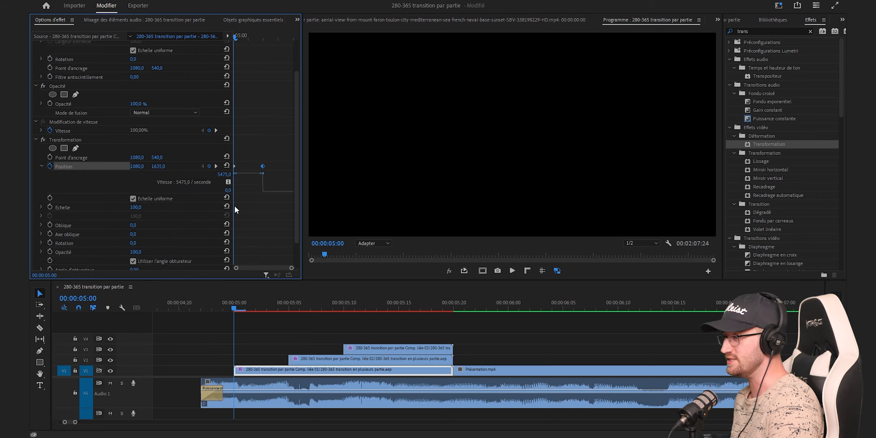
drag(262, 175, 248, 192)
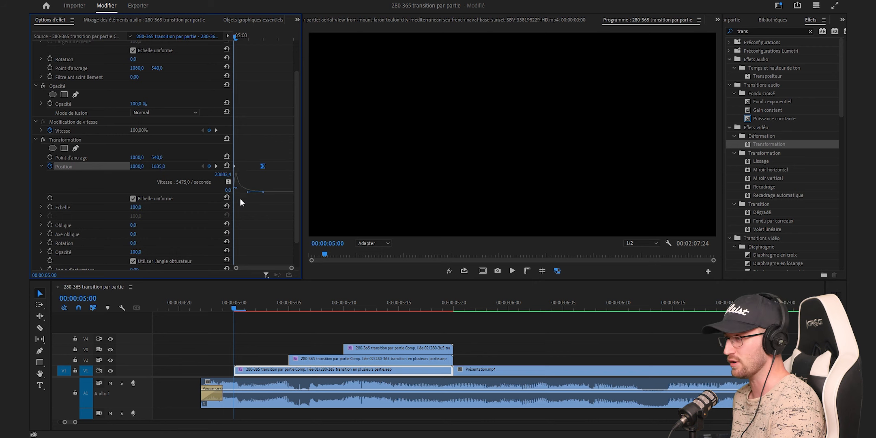
scroll(243, 198, down, 2)
click(239, 34)
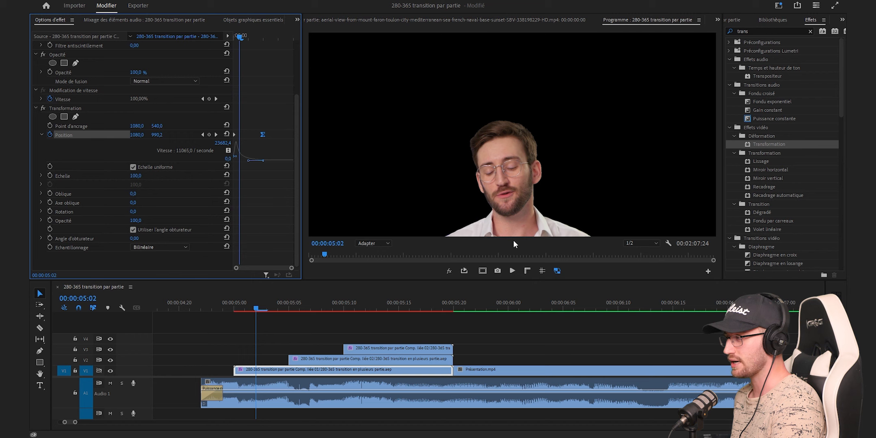
- Set the Transformation effect's shutter angle to 180 to add motion blur to the presenter's movement
click(135, 238)
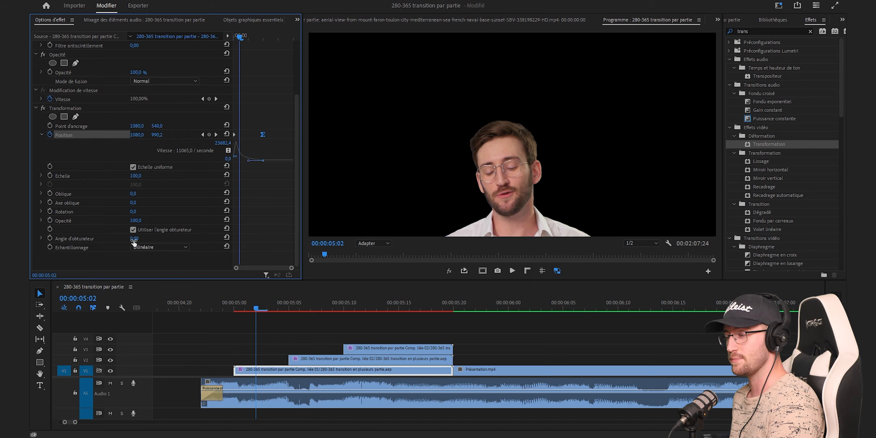
text(180)
drag(238, 34, 244, 123)
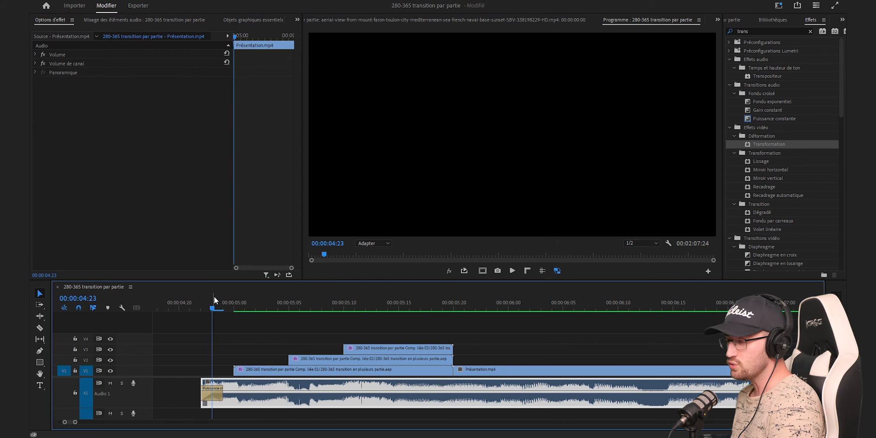
- Play back the presenter's entrance from just before 00:00:05:00 to check the motion blur
key(space)
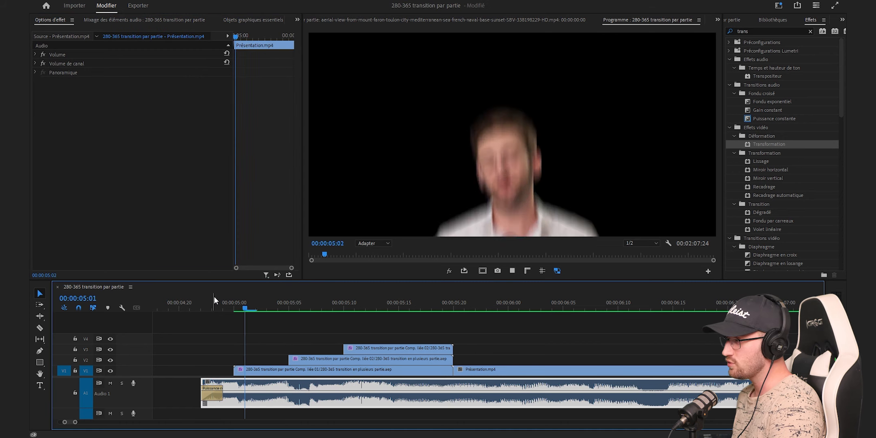
click(222, 300)
key(space)
click(222, 300)
key(space)
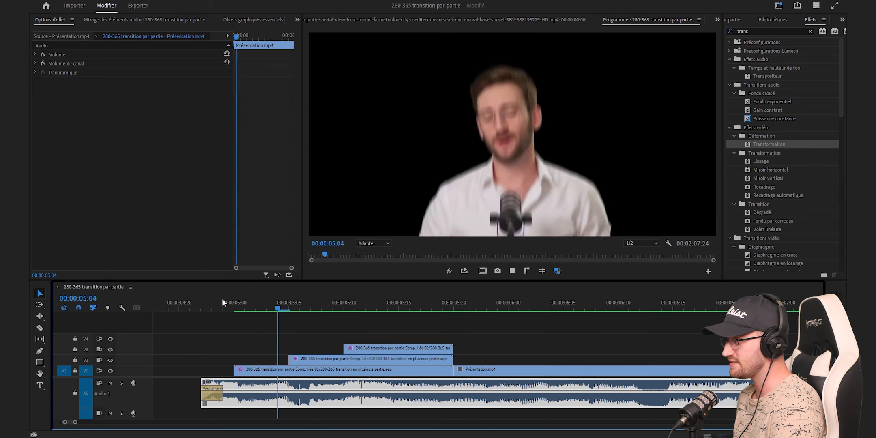
key(space)
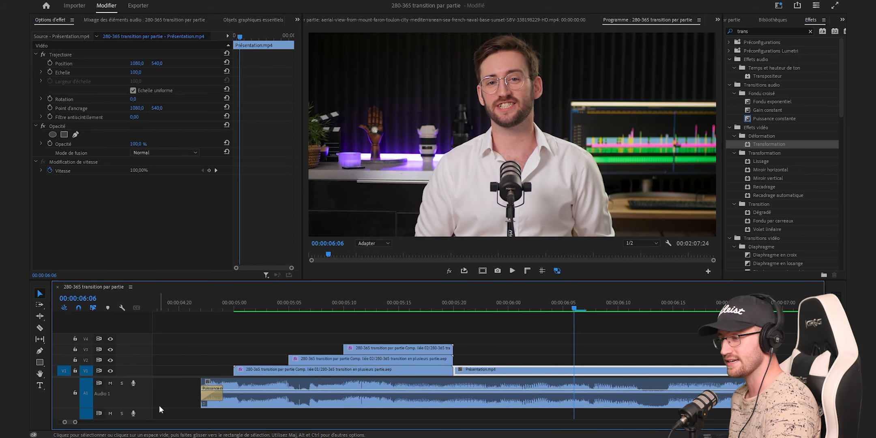
- Move the three transition clips up one track and close the gap after the aerial clip on V1 with a ripple delete
drag(75, 423, 100, 423)
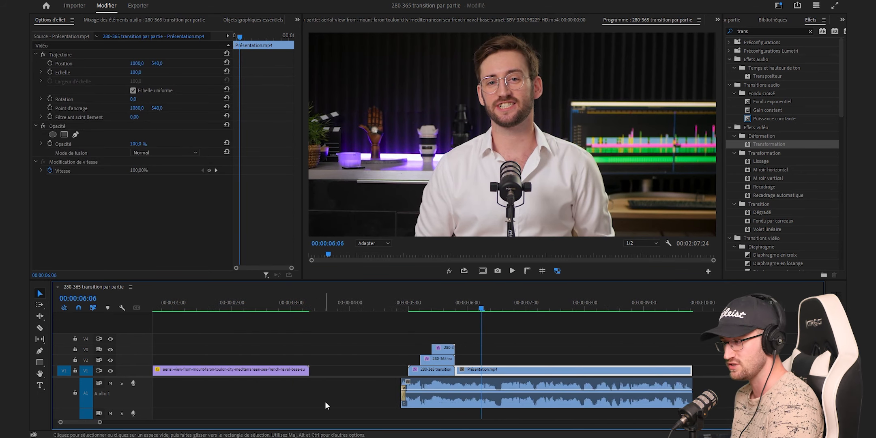
drag(414, 321, 446, 360)
click(370, 371)
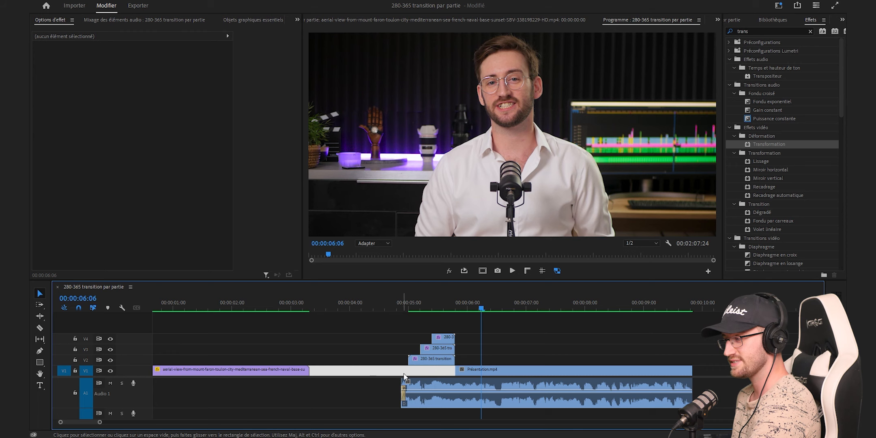
key(Delete)
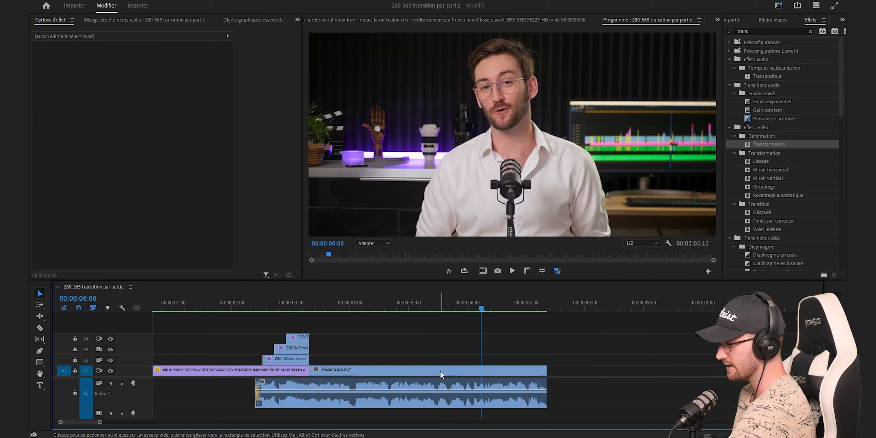
- Play the sequence from the aerial clip through to the presentation clip to review the complete transition
click(168, 307)
key(space)
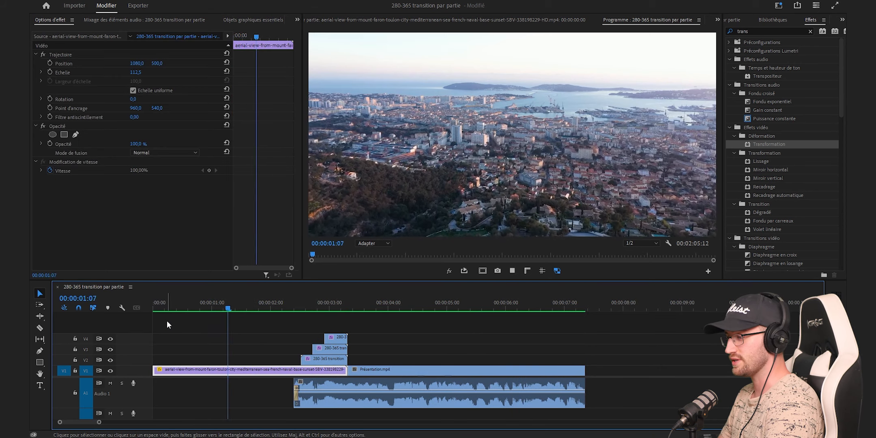
key(space)
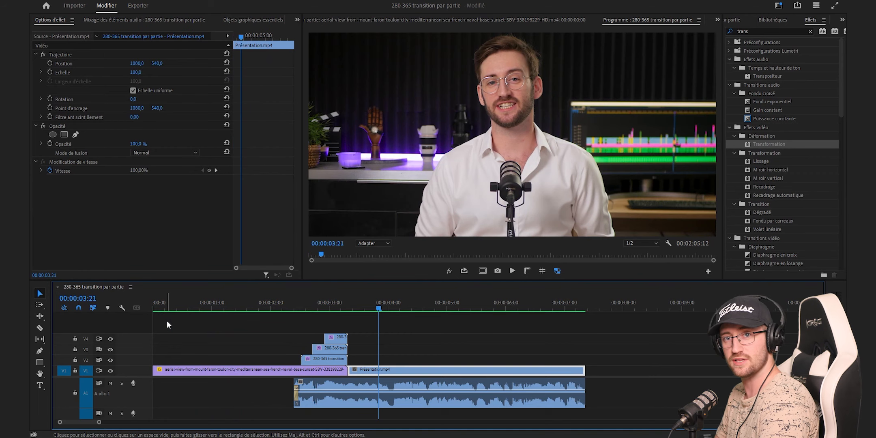